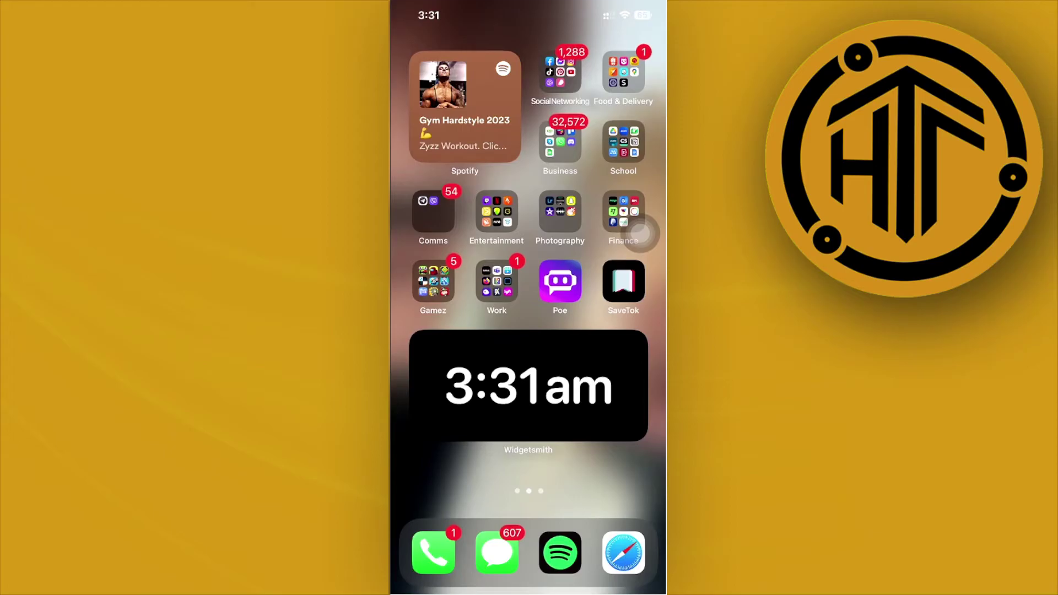
Step: Open the Social Networking folder on the iOS Home Screen
left_click(561, 73)
Step: Launch YouTube, then open Settings from the account menu
left_click(592, 291)
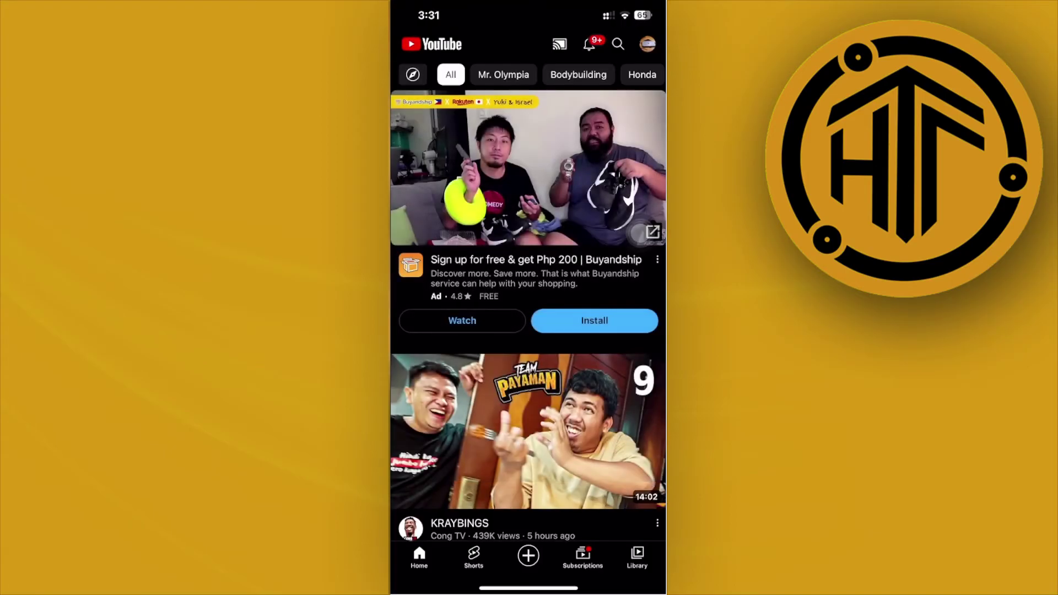
scroll(528, 301, "down", 1)
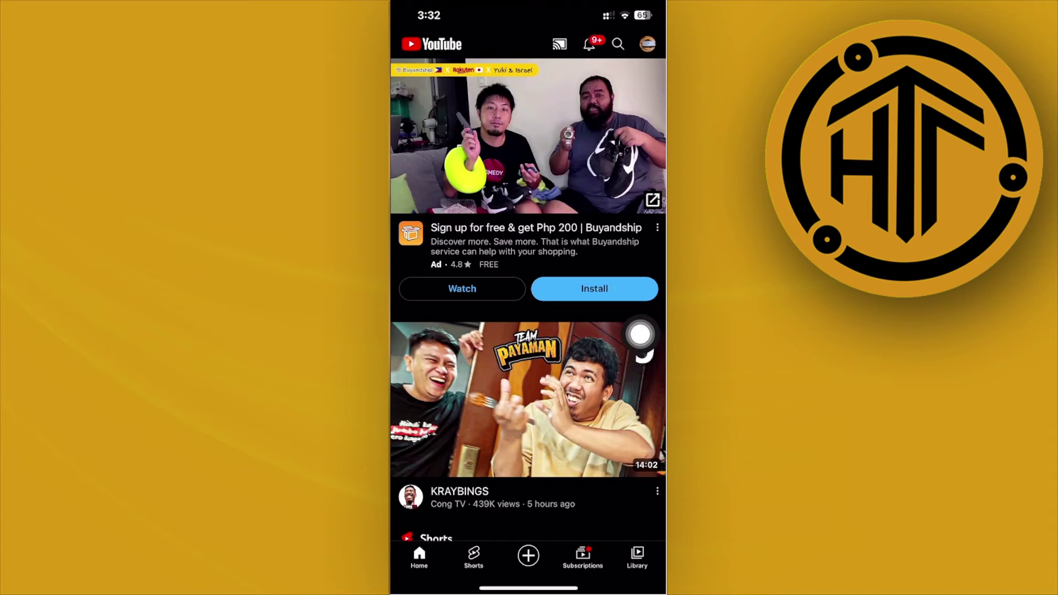
scroll(642, 356, "down", 3)
scroll(641, 333, "down", 5)
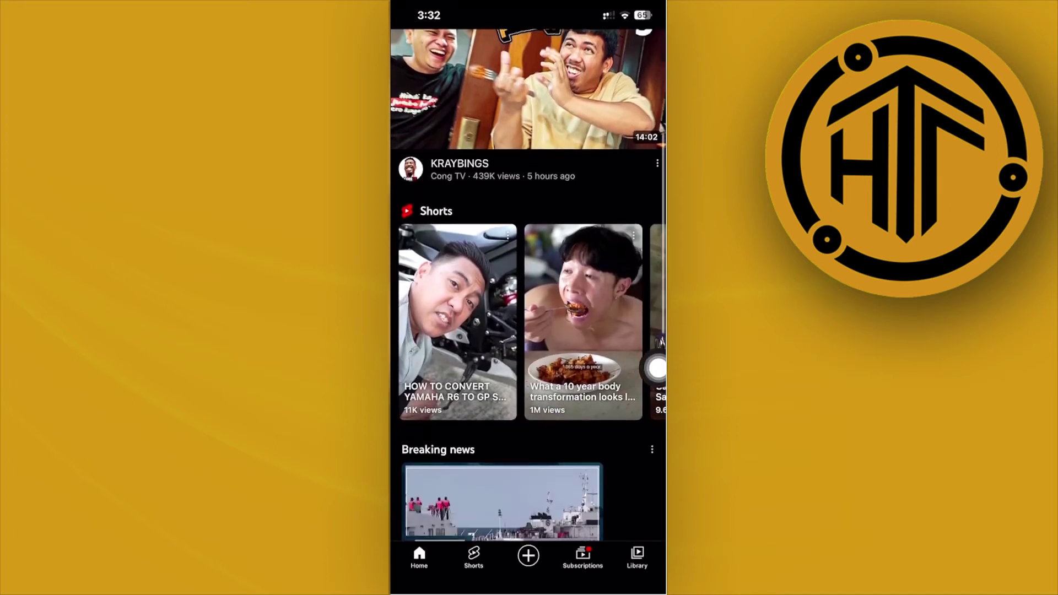
scroll(657, 359, "down", 2)
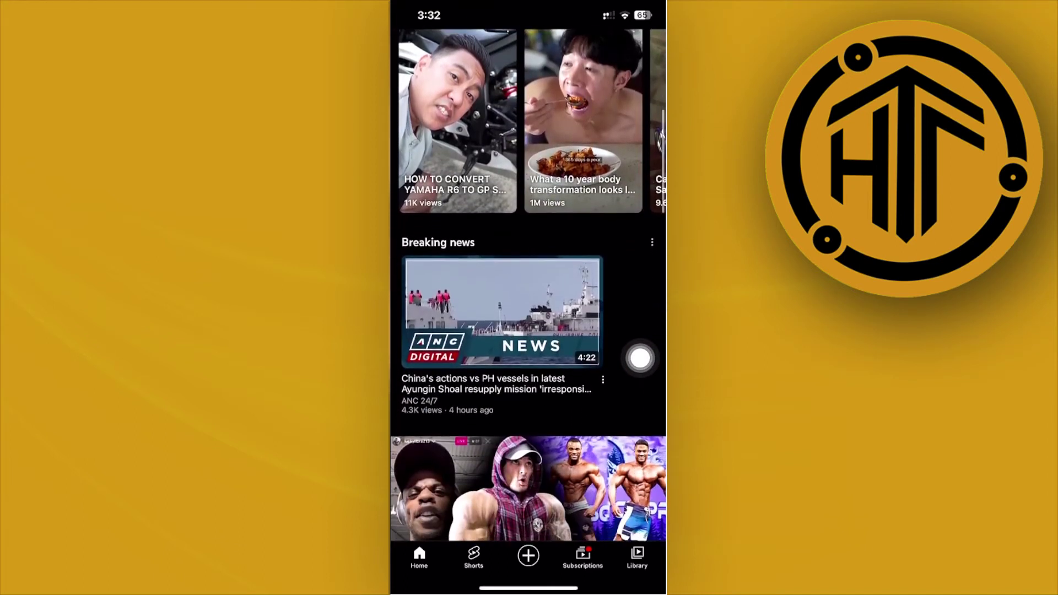
scroll(641, 357, "up", 2)
scroll(640, 357, "down", 2)
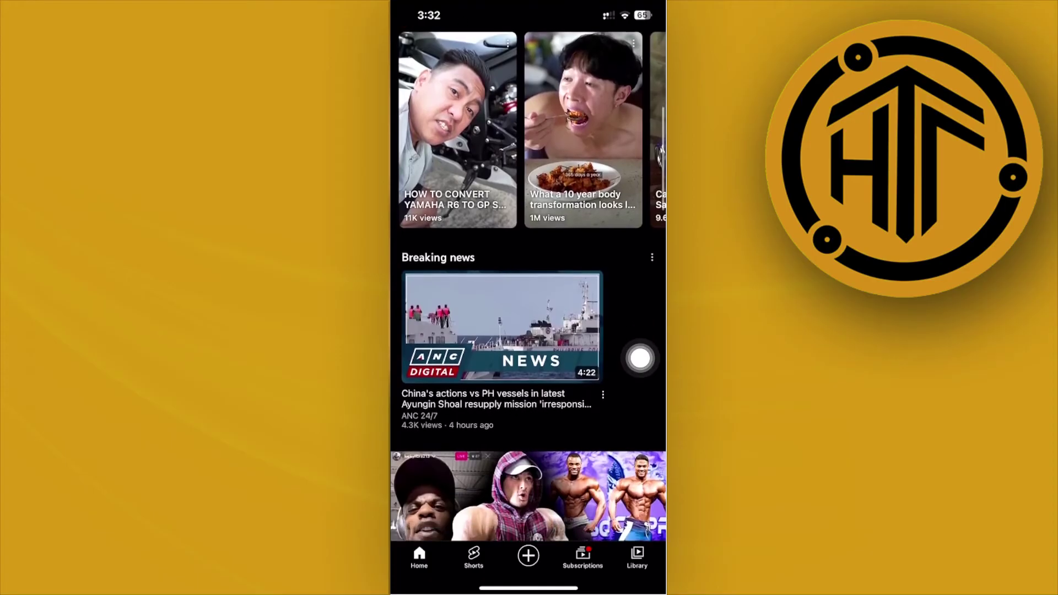
scroll(642, 357, "up", 2)
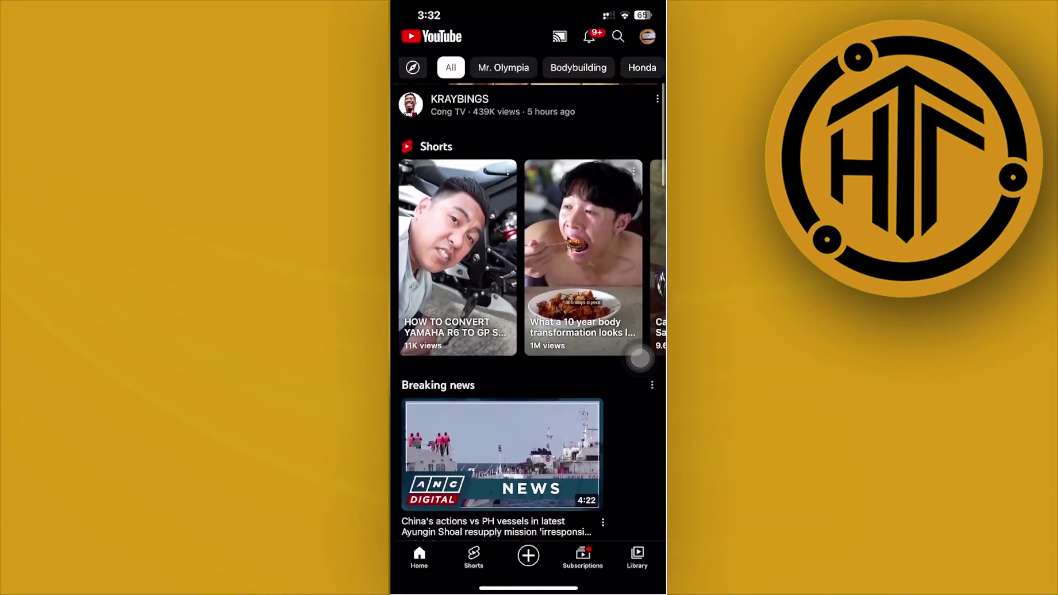
scroll(641, 358, "down", 2)
scroll(641, 358, "down", 1)
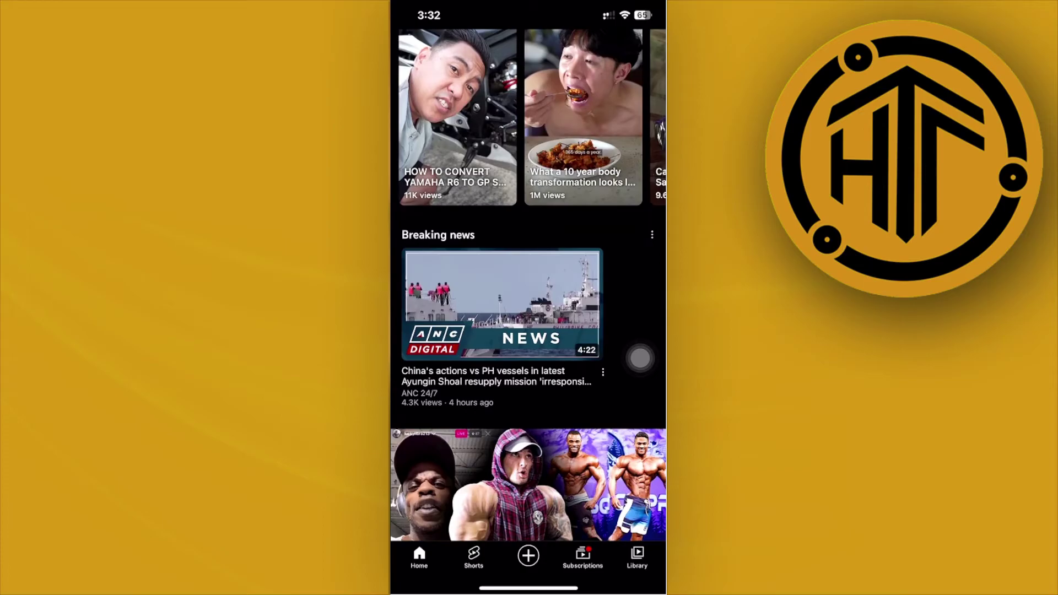
scroll(641, 357, "up", 3)
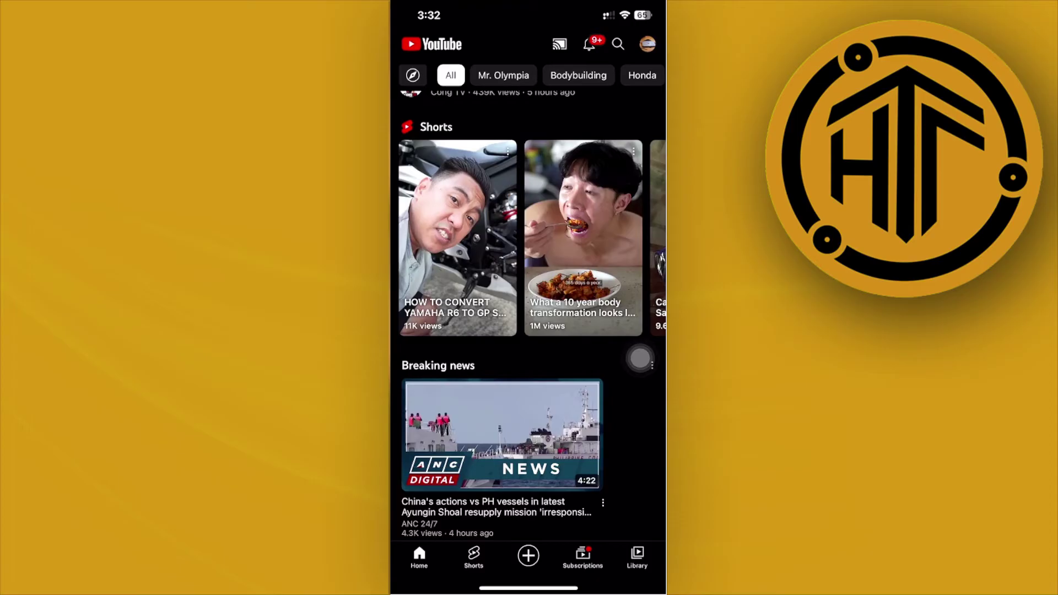
left_click(637, 560)
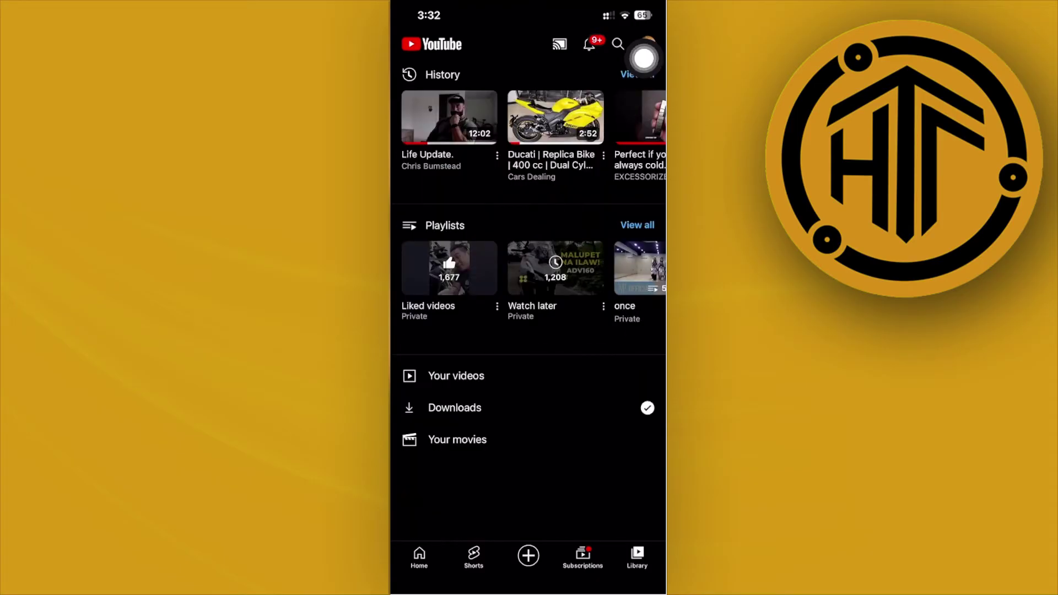
left_click(648, 44)
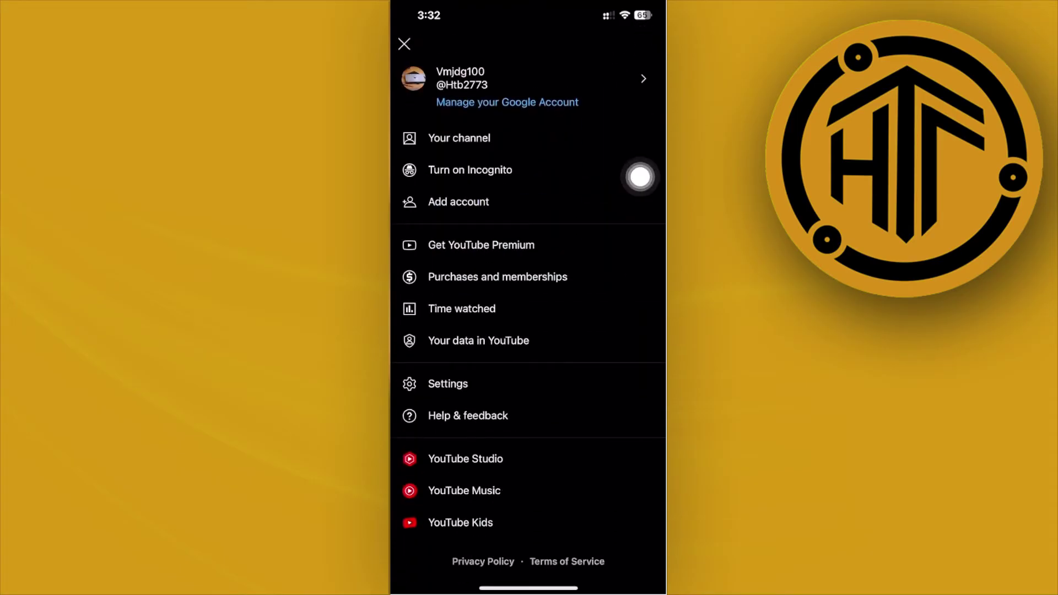
left_click(448, 386)
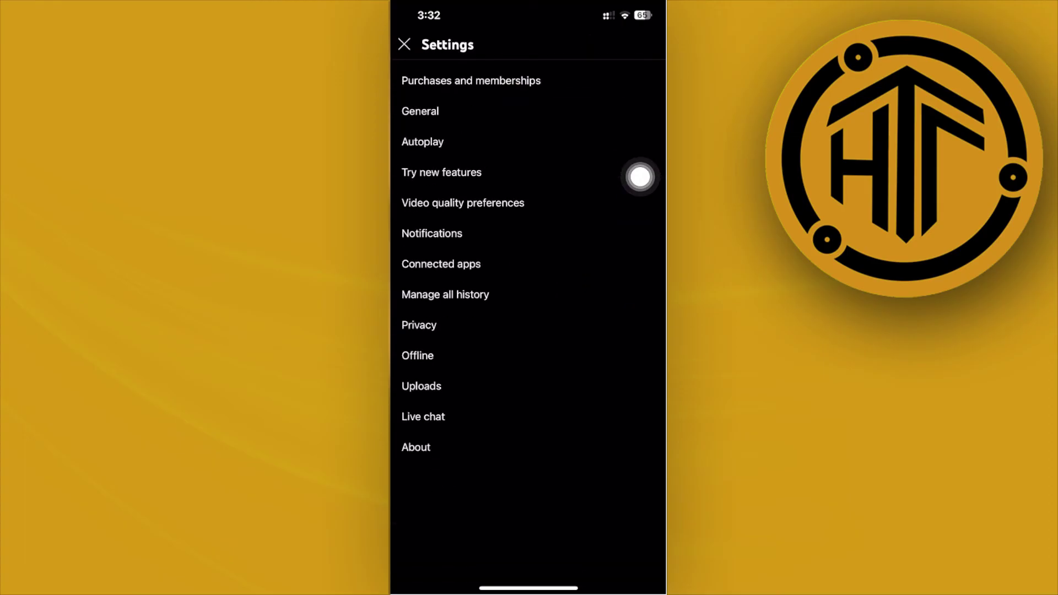
left_click(420, 109)
left_click(640, 176)
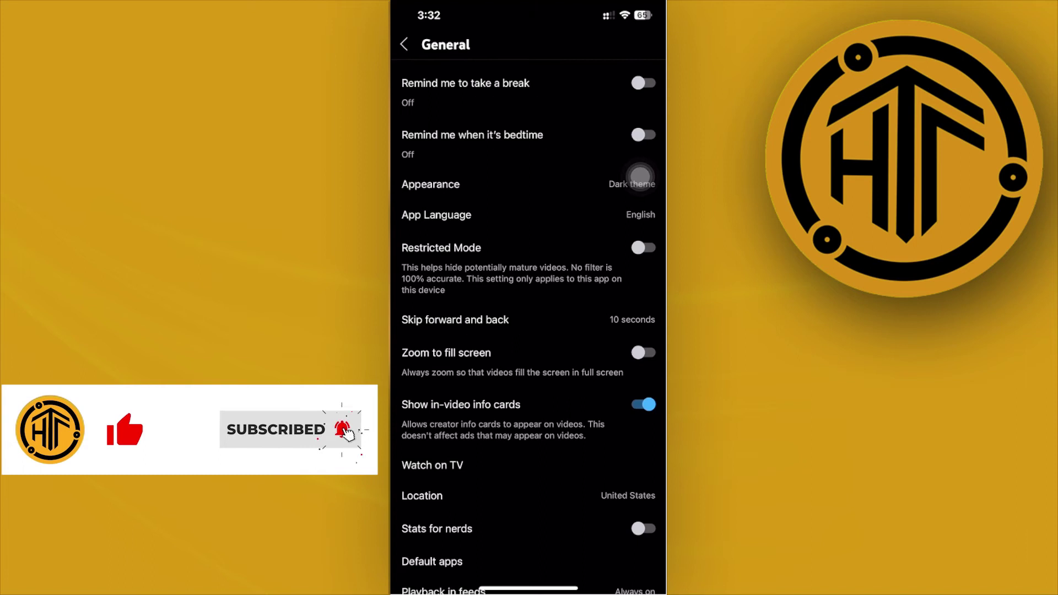
scroll(641, 176, "down", 2)
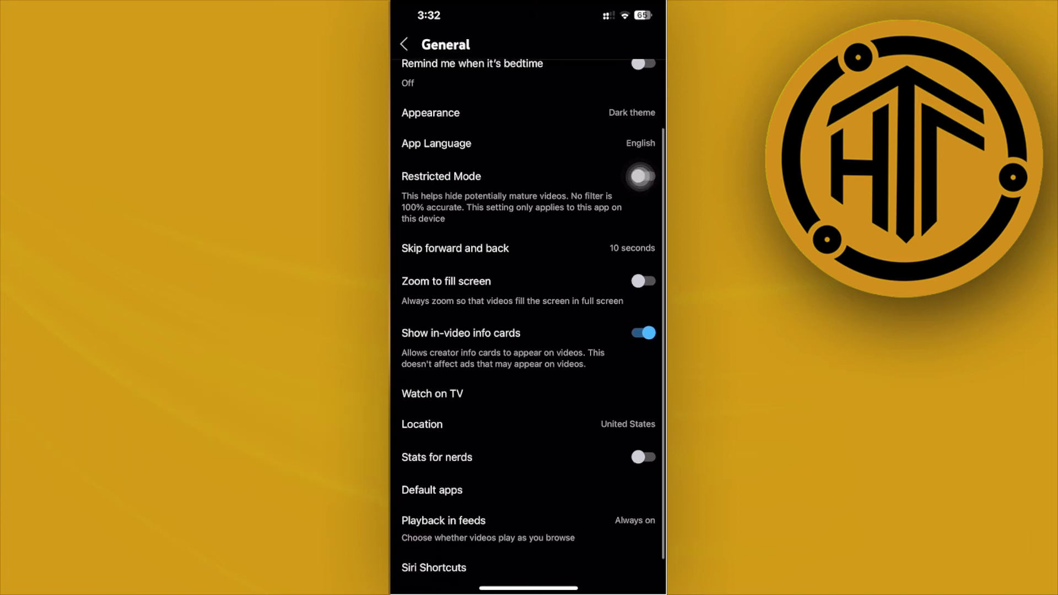
scroll(641, 176, "up", 3)
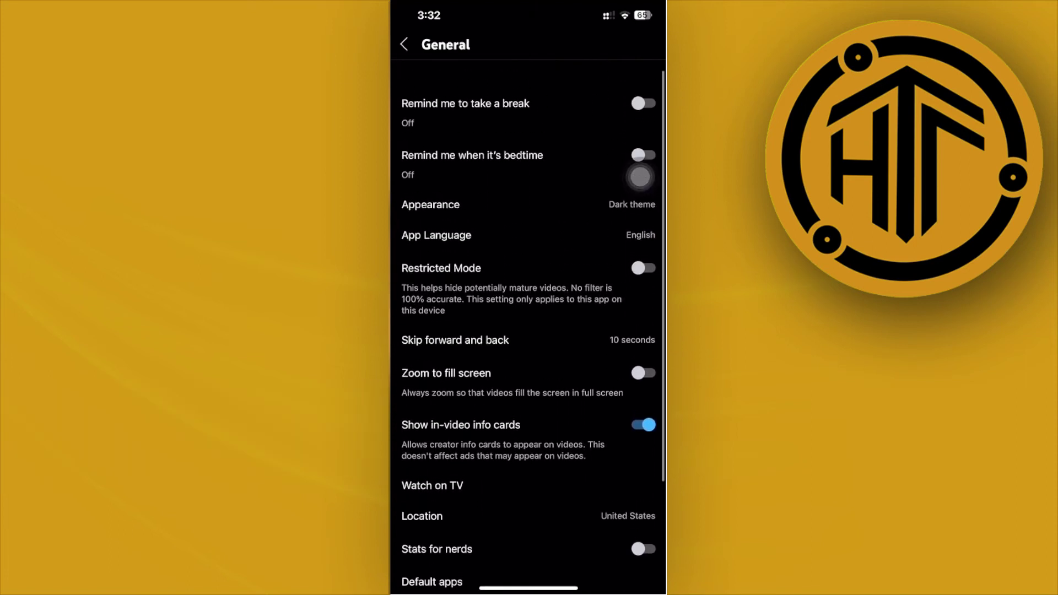
scroll(641, 176, "down", 1)
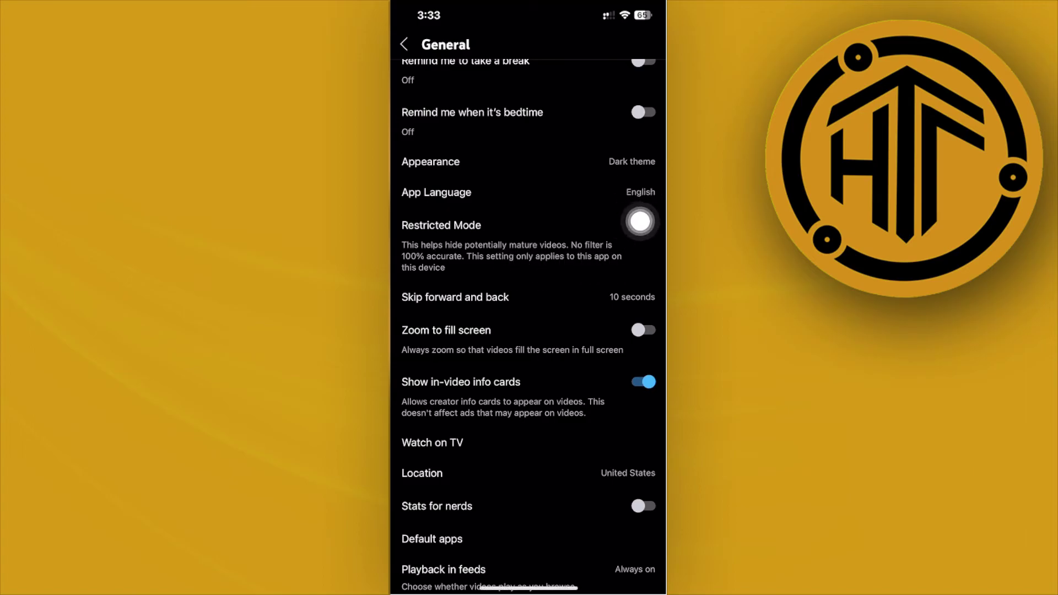
Step: Back out of General settings, close Settings, and return to the Home feed
left_click(404, 44)
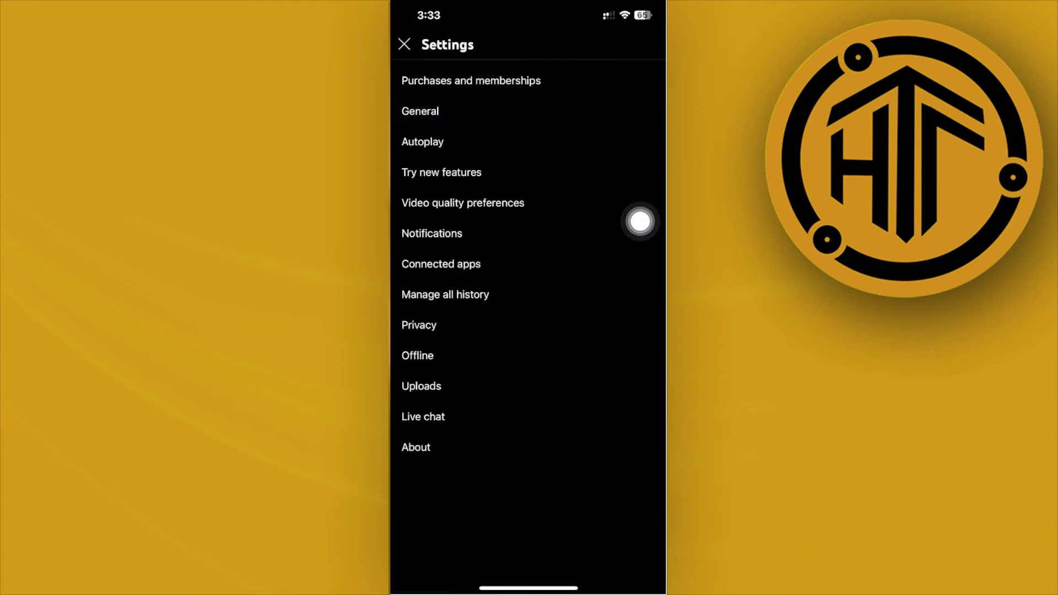
left_click(403, 43)
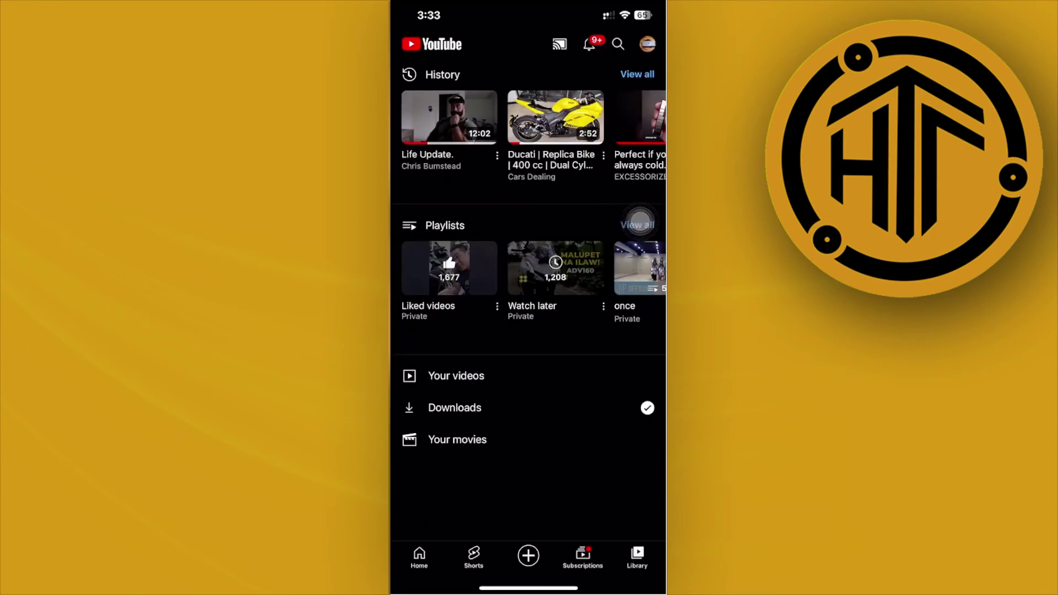
left_click(419, 559)
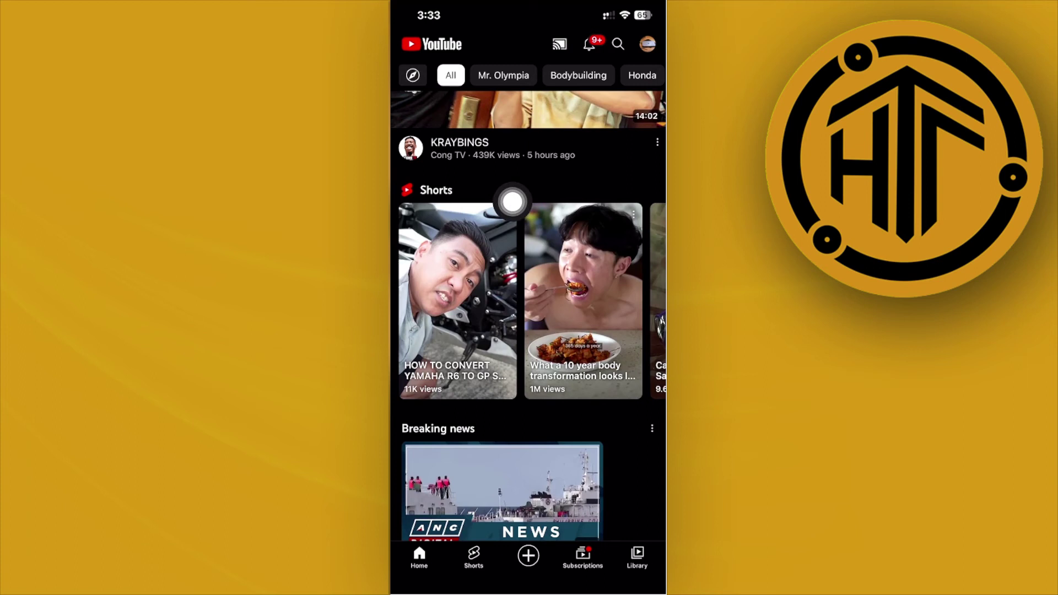
Step: Mark three Shorts, including the Dyson Short, as Not interested, then exit to the home screen
left_click(637, 198)
left_click(478, 524)
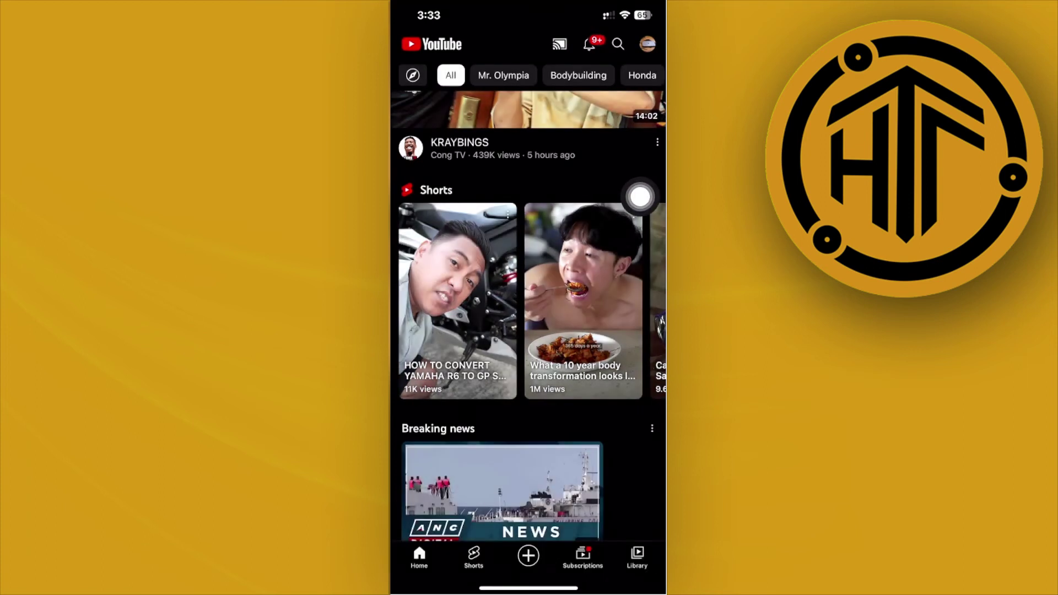
left_click(641, 197)
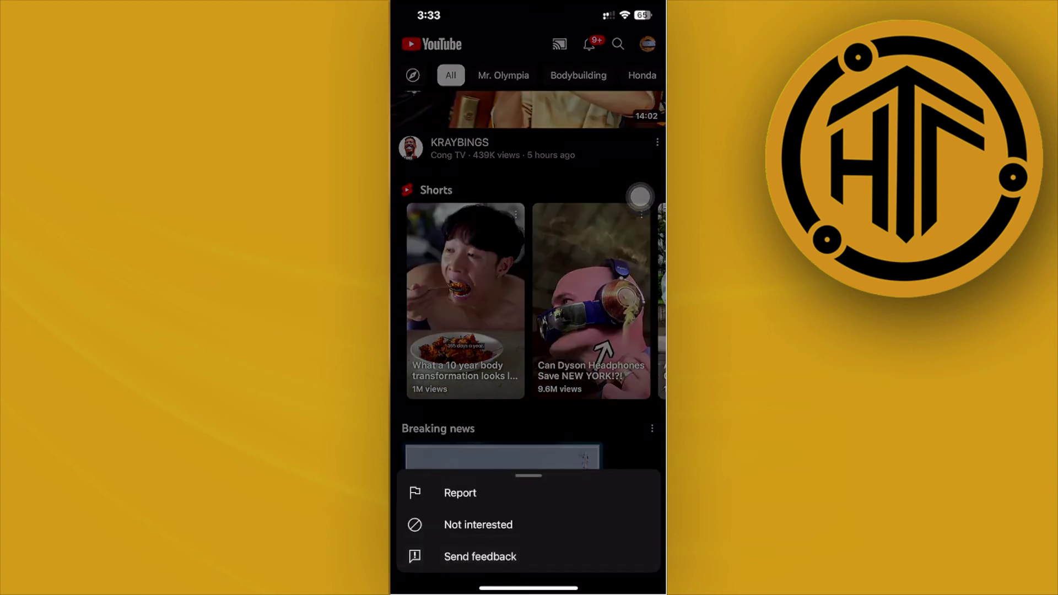
left_click(478, 524)
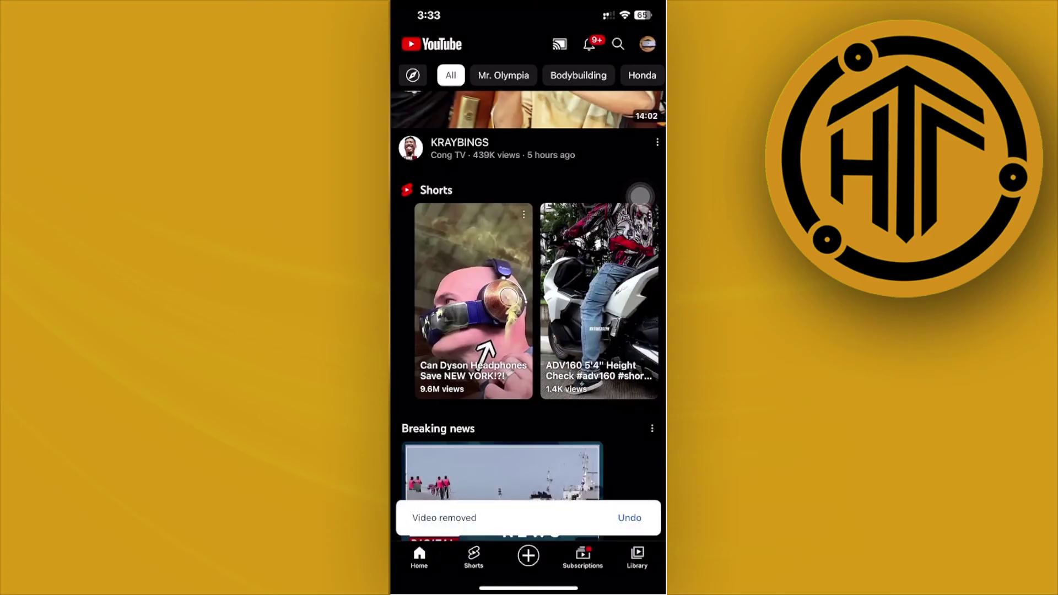
left_click(641, 197)
left_click(478, 525)
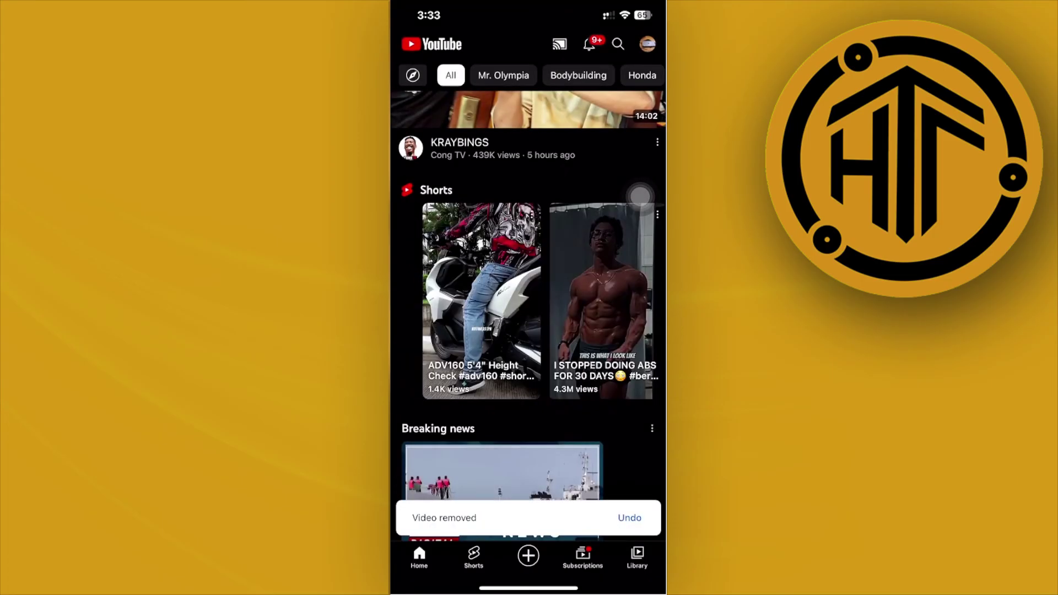
scroll(529, 302, "right", 5)
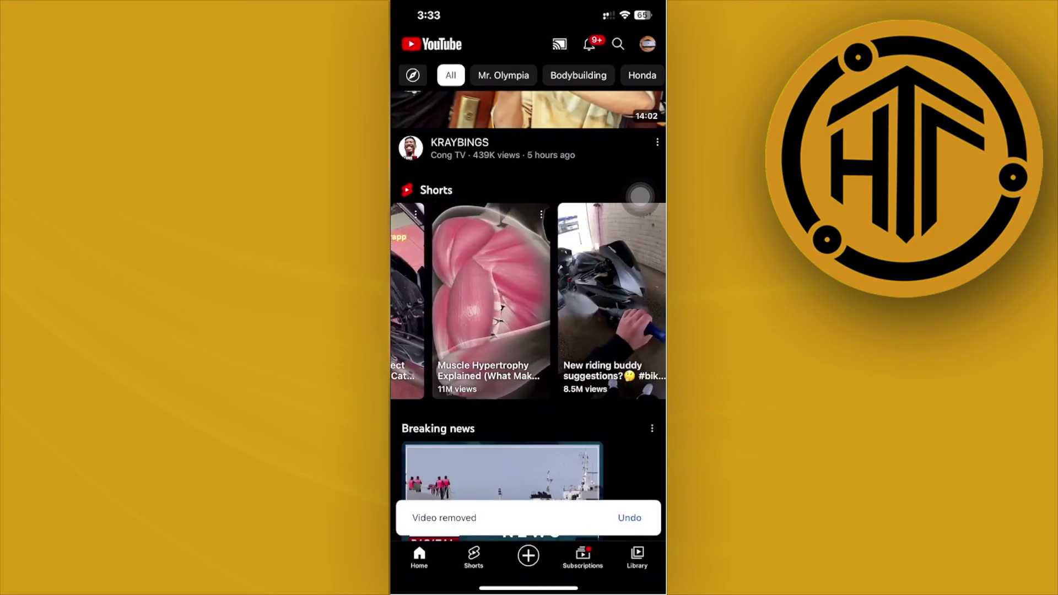
left_click_drag(528, 589, 528, 331)
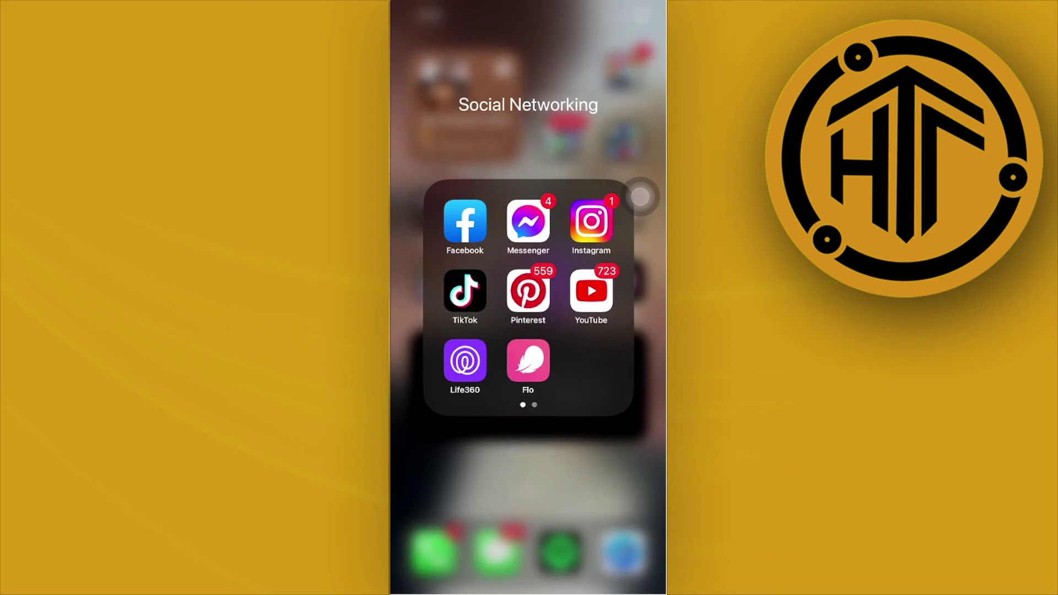
Step: Close the Social Networking folder to show the main home screen page
left_click(640, 197)
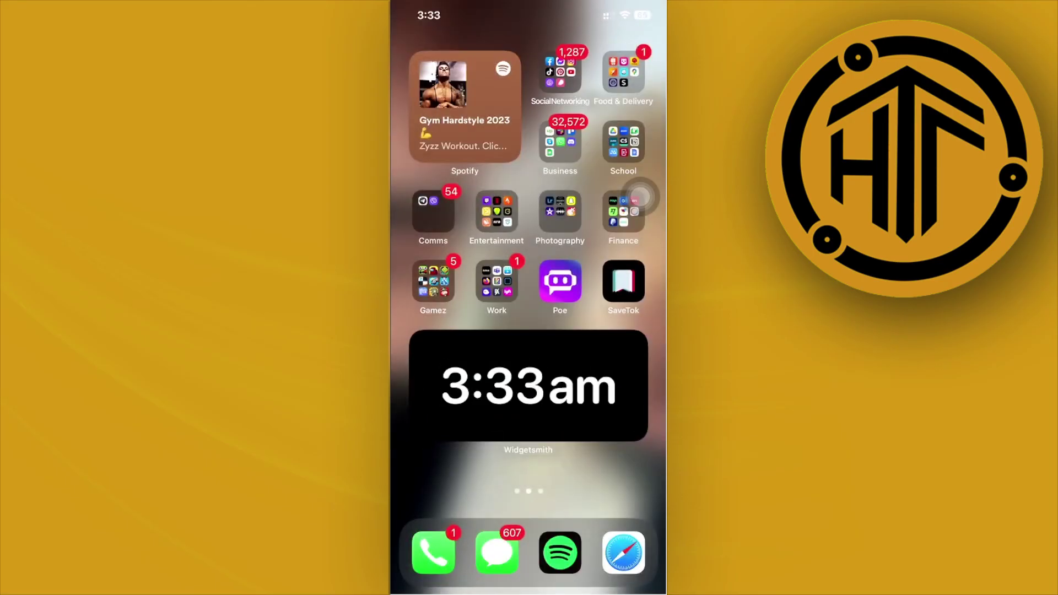